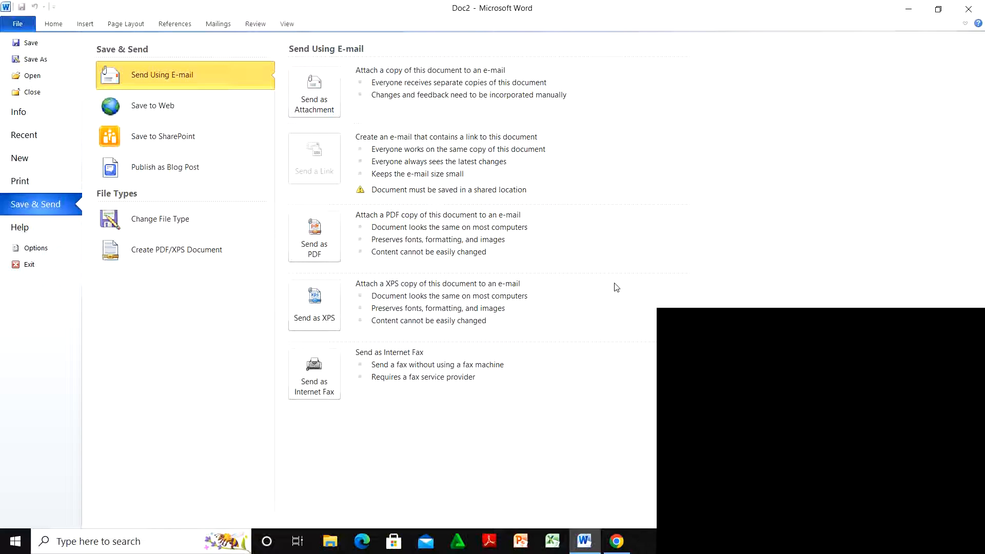
Step: Leave the File backstage and return to the blank Doc2 document
click(53, 24)
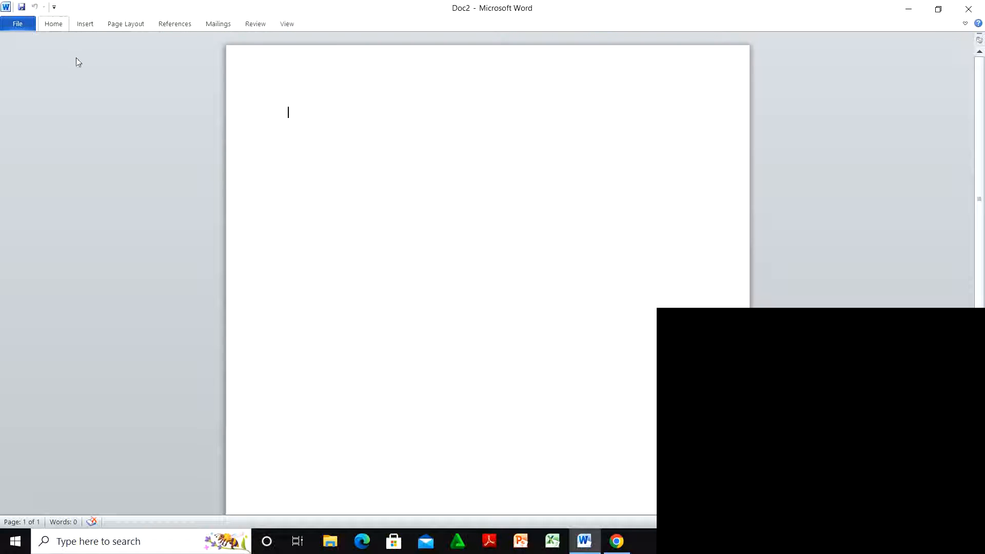
Step: Expand the Home ribbon so the font formatting commands show above the empty page
click(51, 26)
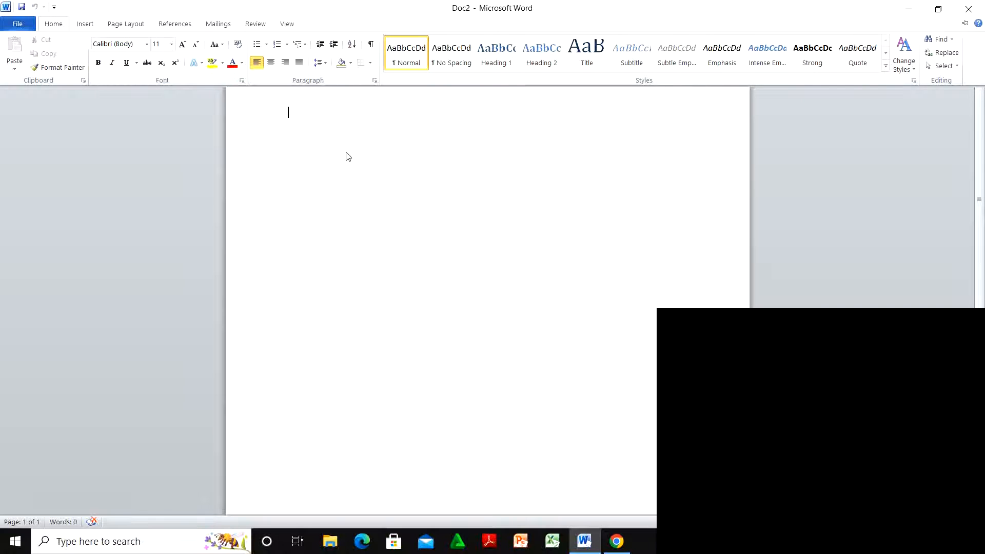
Step: Type the first line 'Seguya is a good ma', discarding the earlier false starts
key(ctrl+F1)
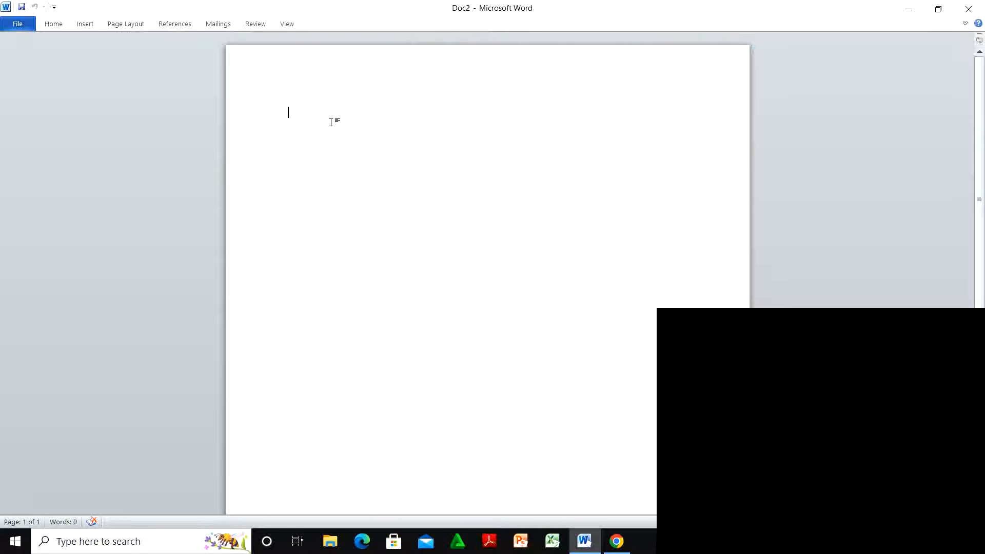
key(Caps_Lock)
text(FRA)
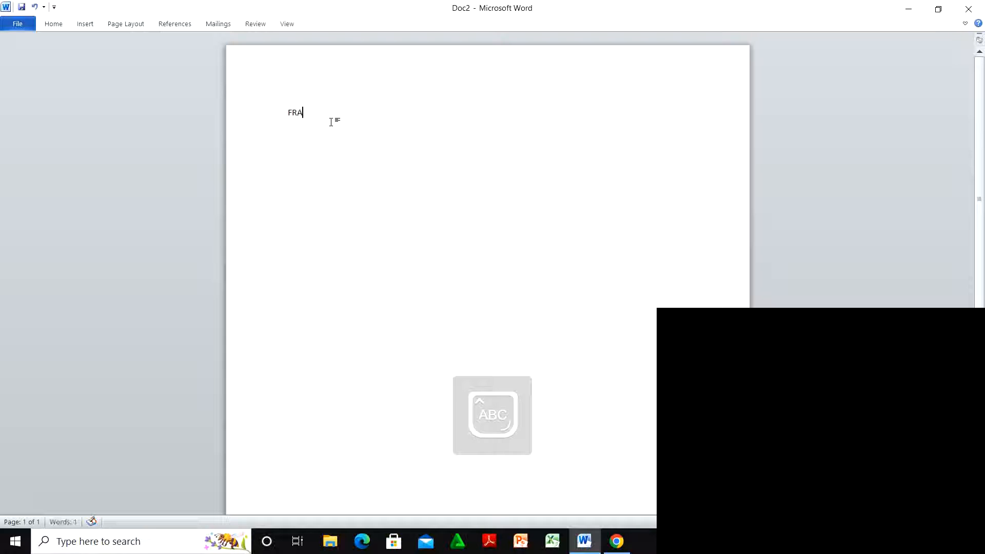
key(BackSpace)
key(BackSpace)
key(Caps_Lock)
text(rank is a g)
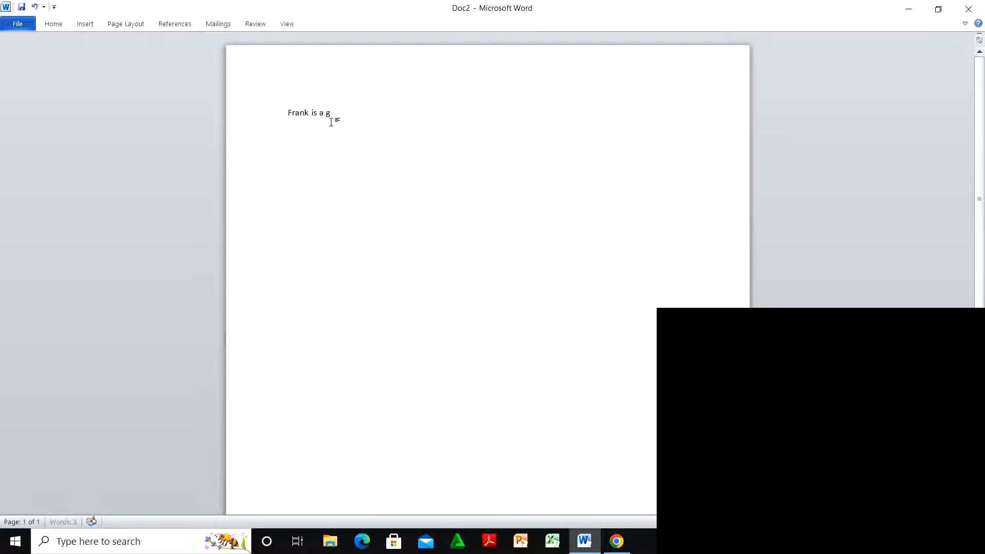
text(ood)
key(BackSpace)
key(BackSpace)
key(BackSpace)
key(BackSpace)
key(BackSpace)
key(BackSpace)
key(BackSpace)
key(BackSpace)
key(BackSpace)
key(BackSpace)
key(BackSpace)
key(BackSpace)
key(BackSpace)
key(BackSpace)
key(BackSpace)
key(Caps_Lock)
text(Se)
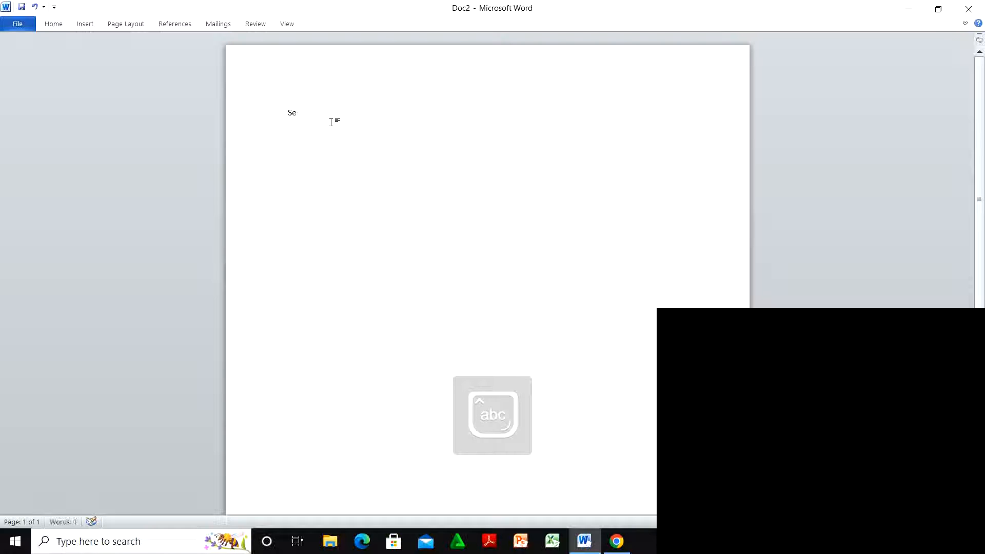
text(guya is a)
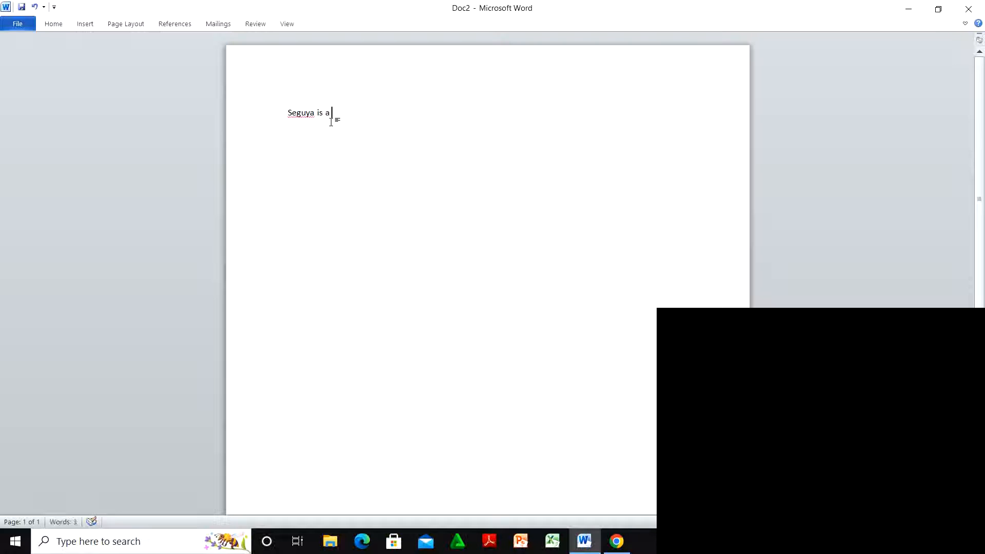
text( good ma)
Step: Select the line 'Seguya is a good ma' and apply bold to it
drag(366, 113, 301, 198)
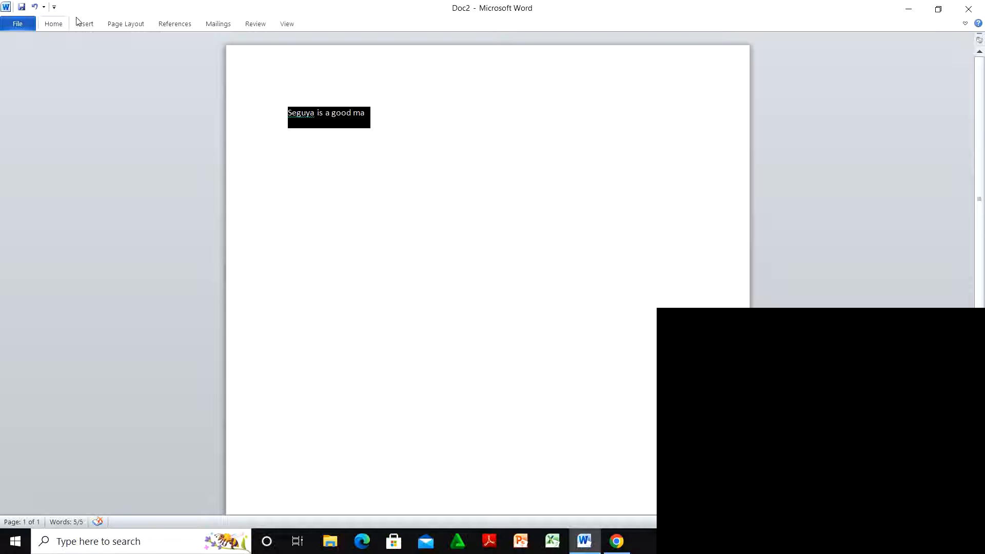
click(43, 29)
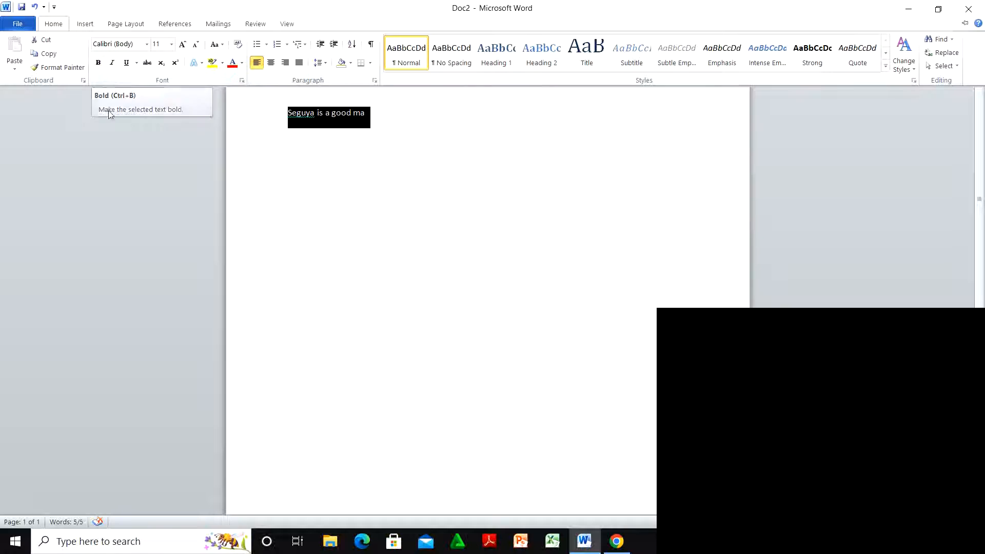
click(98, 63)
key(ctrl+F1)
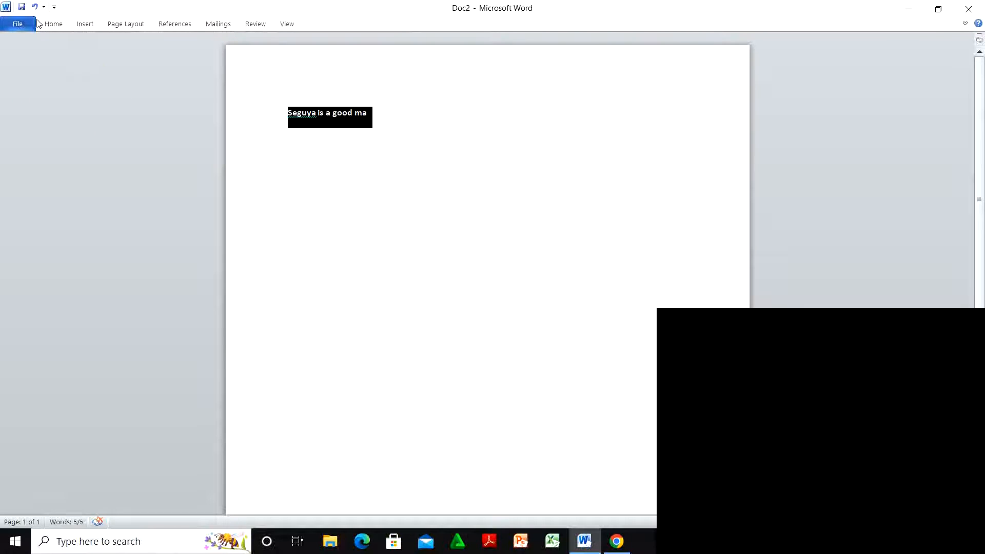
click(23, 24)
click(51, 27)
Step: Toggle bold off and on until the line is left bold
click(50, 28)
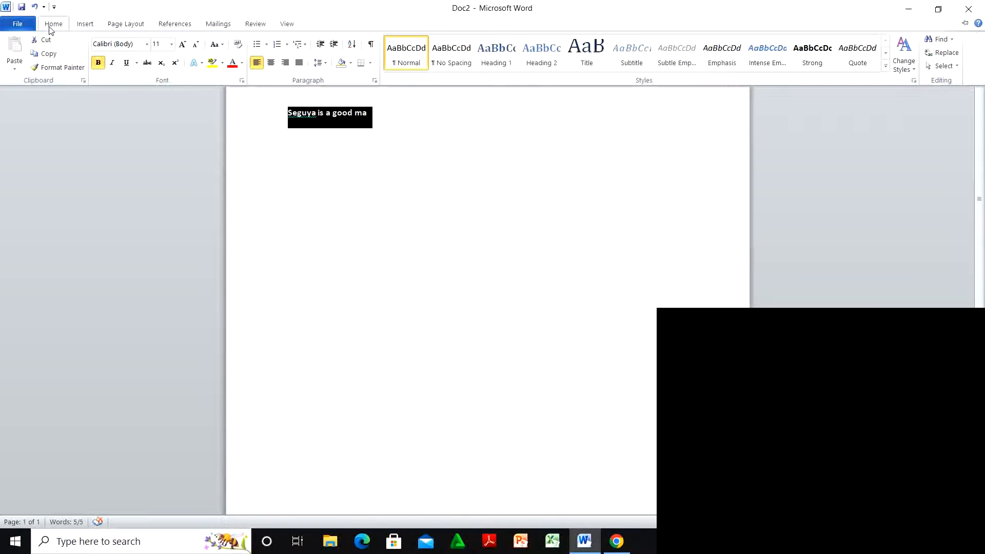
click(98, 62)
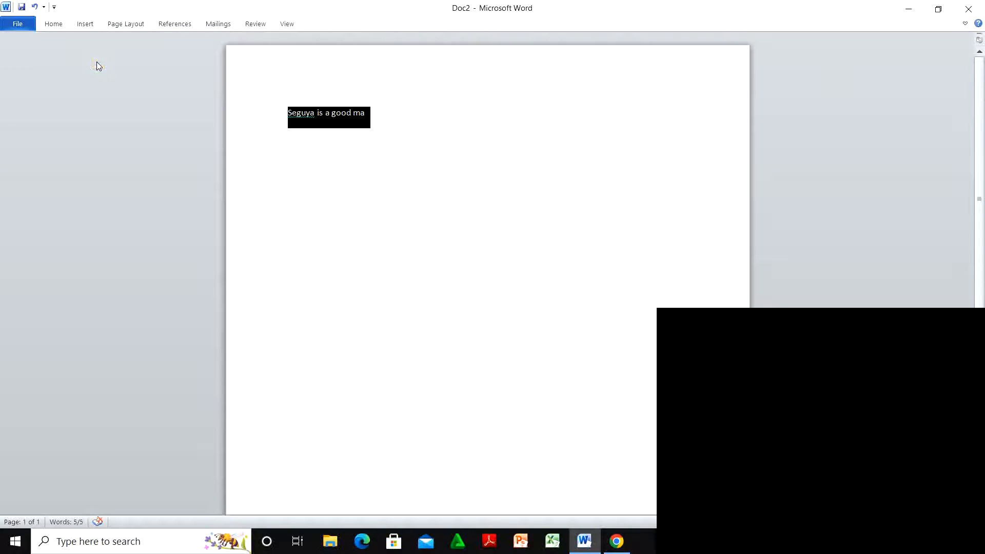
click(55, 26)
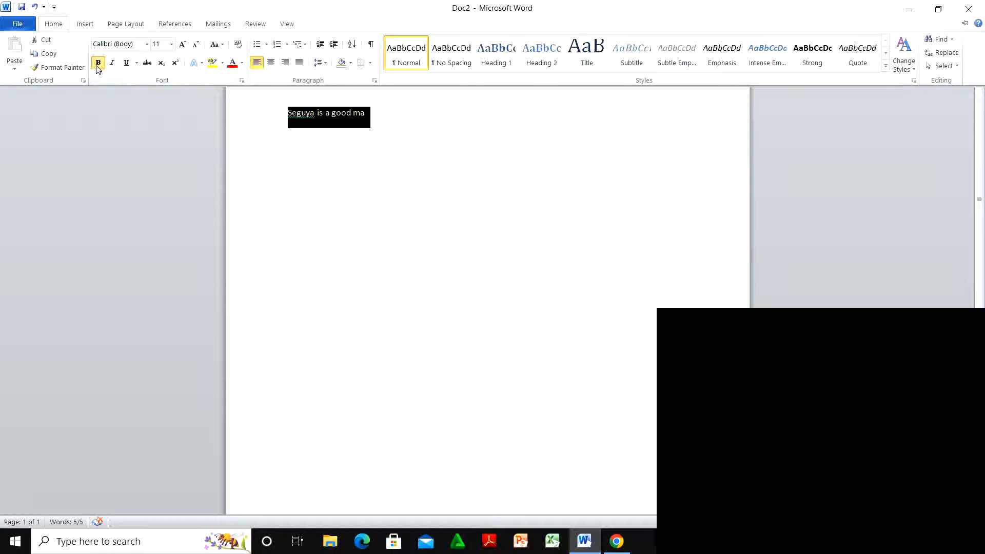
click(98, 62)
click(57, 26)
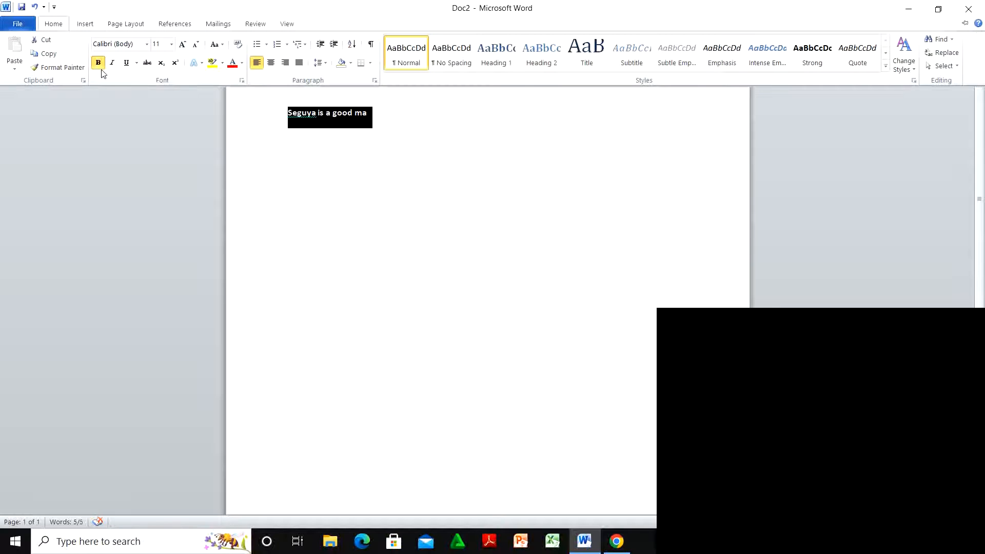
click(98, 62)
click(55, 26)
click(98, 63)
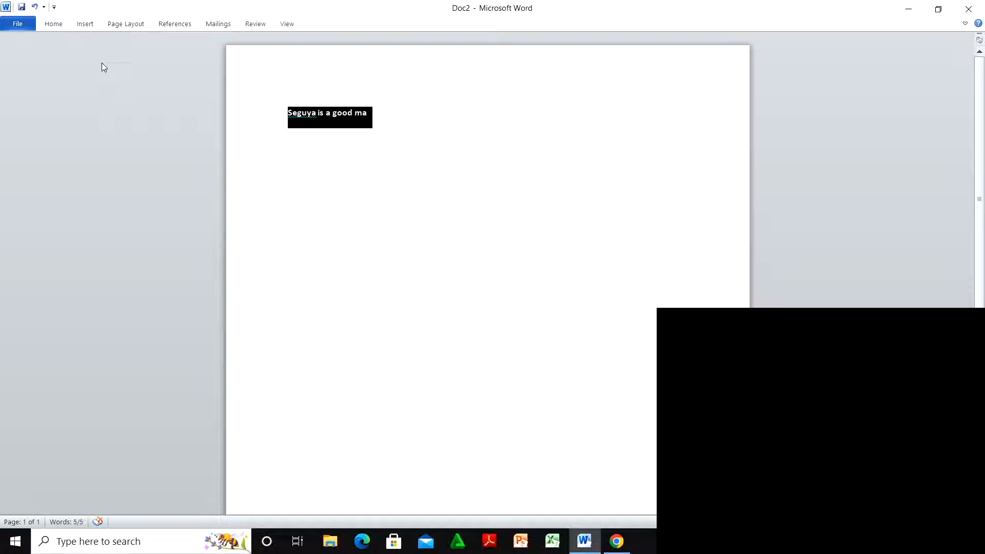
click(65, 29)
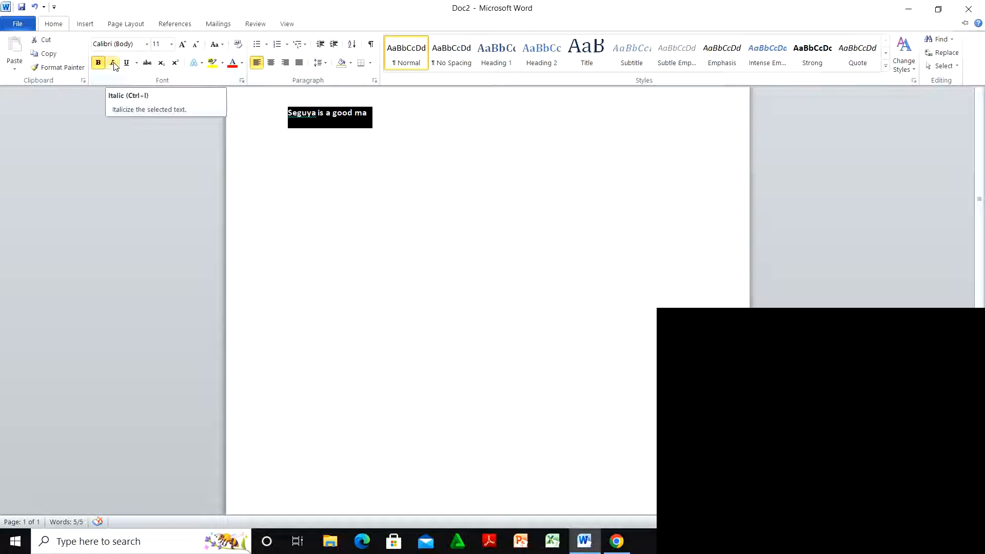
Step: Make the bold line italic and keep the Home ribbon pinned open
click(114, 63)
key(ctrl+F1)
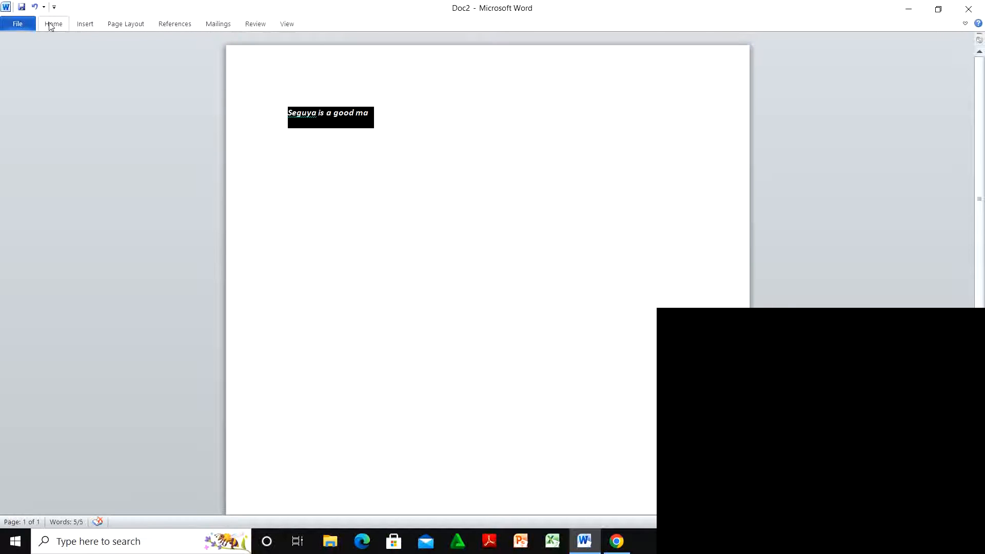
double_click(51, 24)
click(113, 63)
double_click(62, 26)
click(112, 64)
double_click(55, 24)
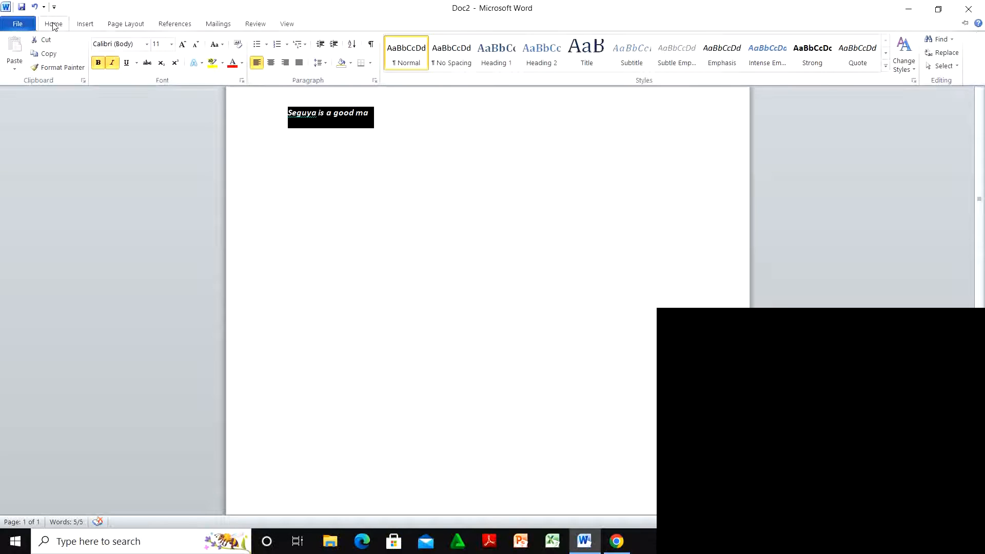
Step: Underline the bold italic line with a red underline colour
click(136, 67)
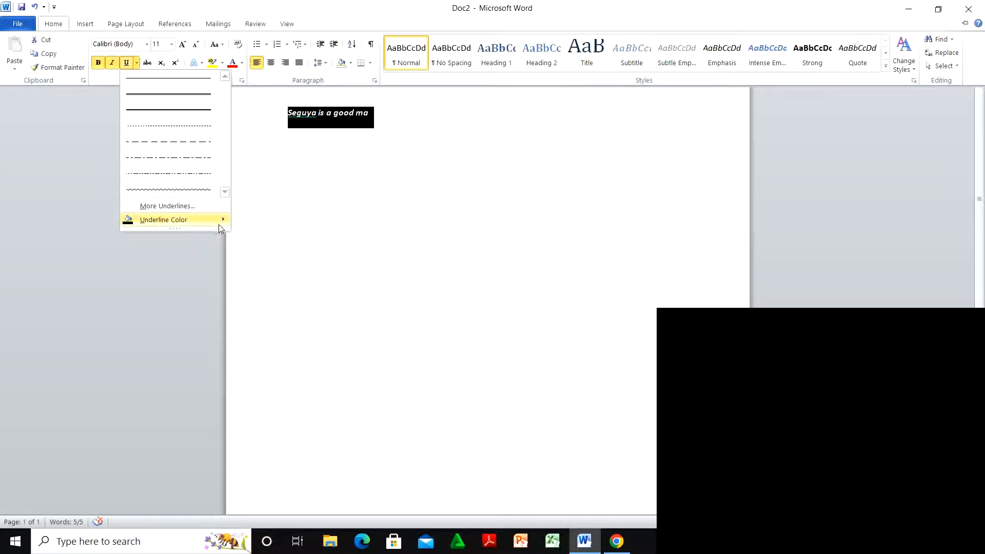
mouse_move(222, 221)
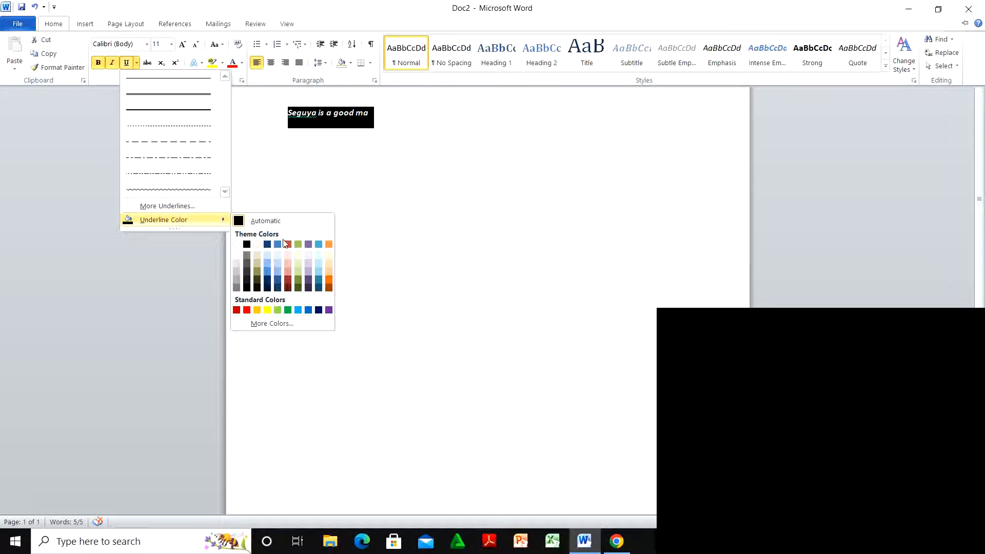
click(248, 311)
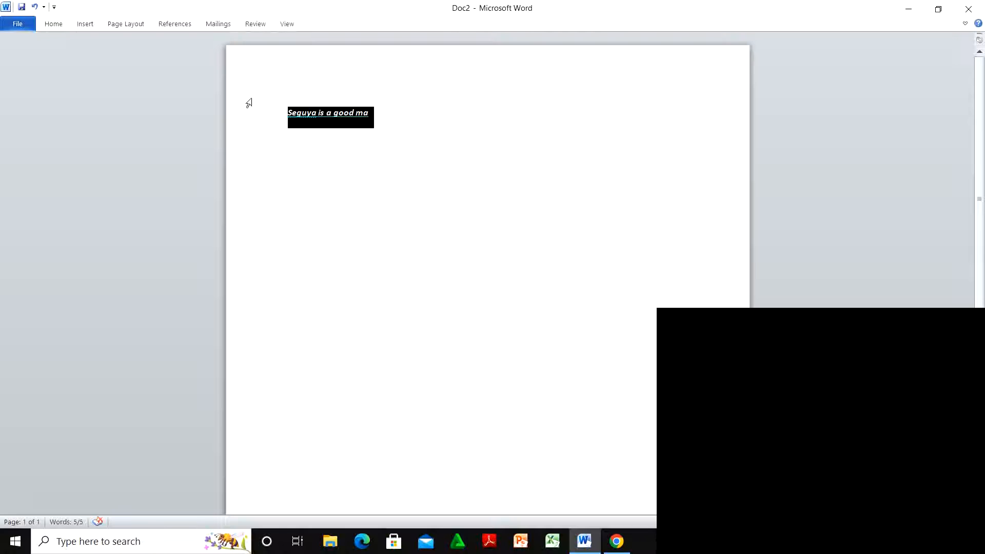
click(59, 25)
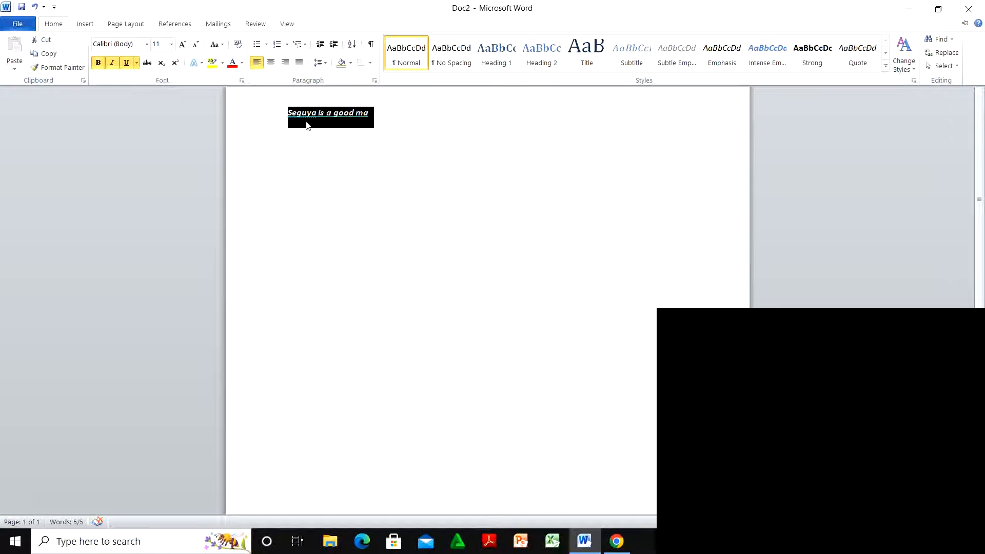
Step: Enlarge the line to 36 pt font size after briefly trying 16 pt
click(163, 43)
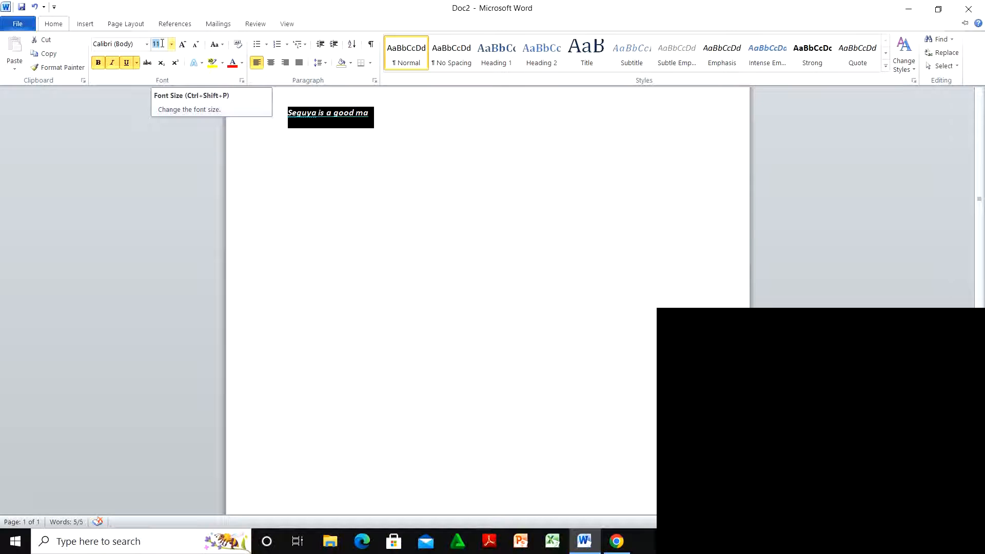
text(16)
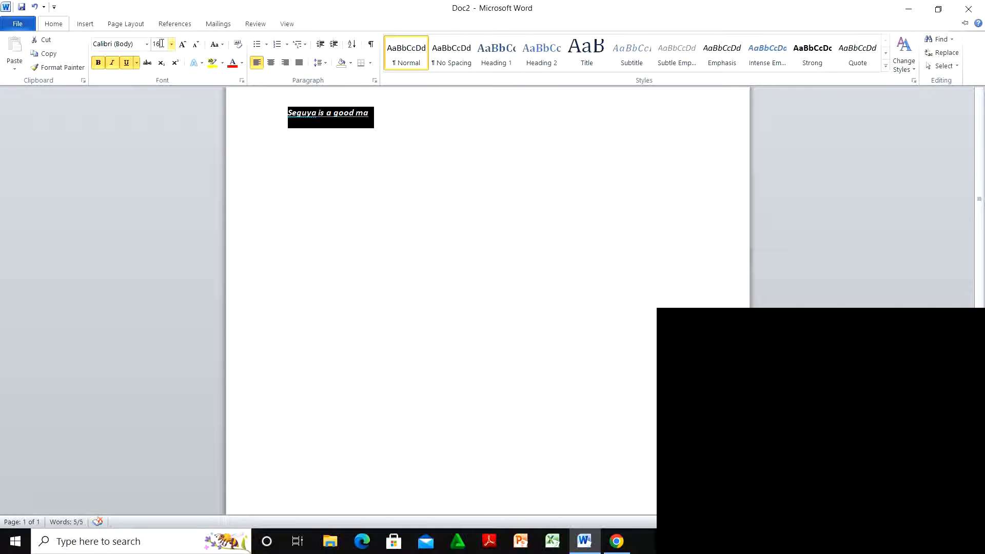
key(Return)
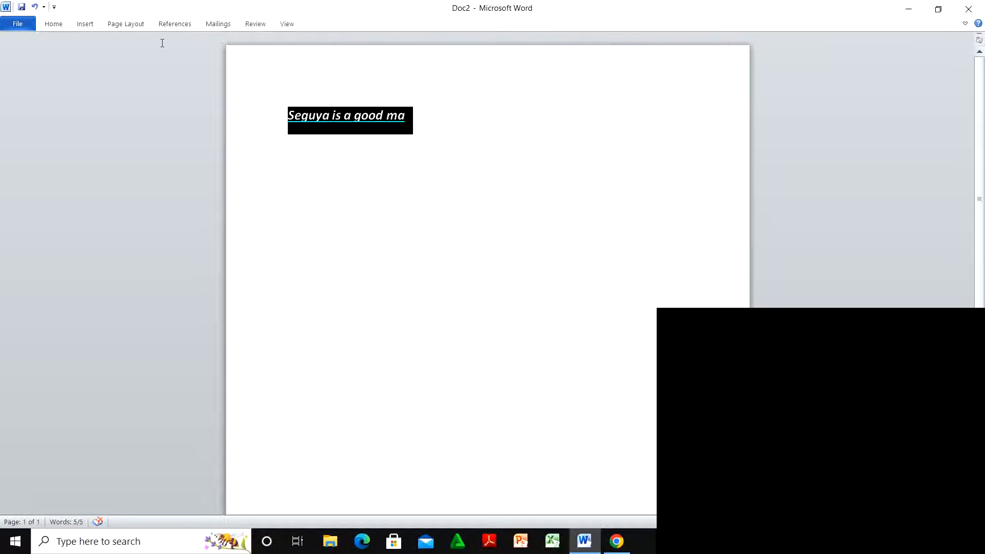
click(54, 25)
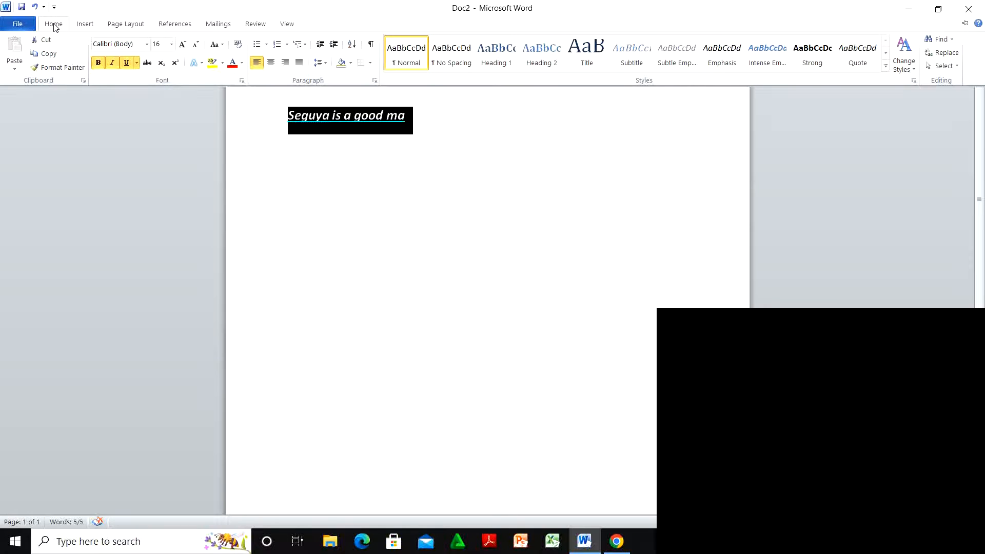
click(173, 47)
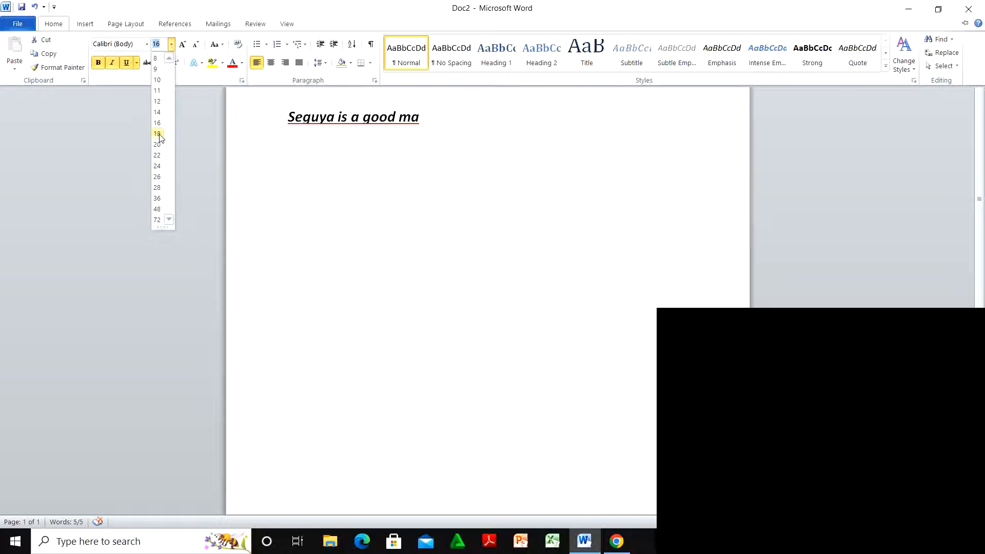
click(157, 199)
key(ctrl+F1)
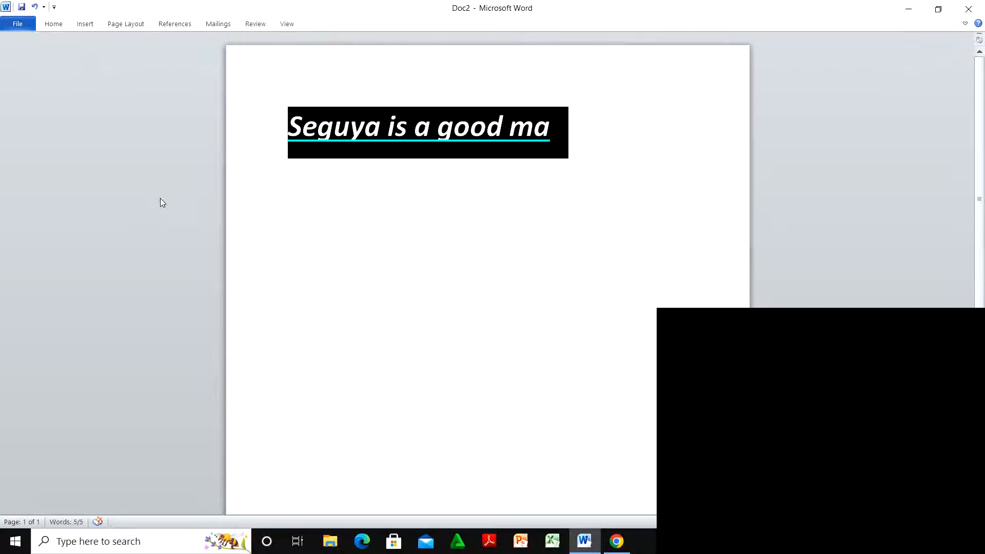
double_click(55, 26)
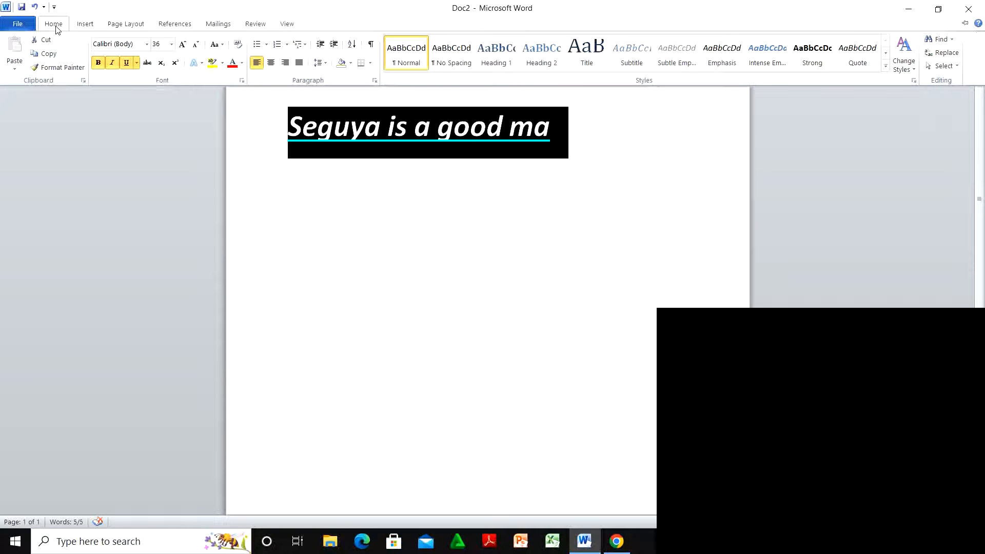
click(181, 47)
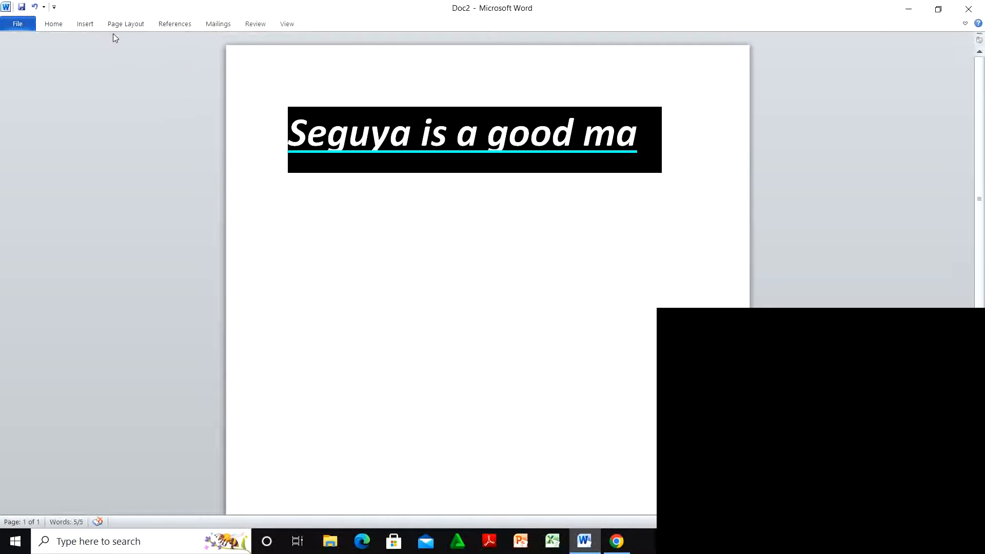
click(55, 23)
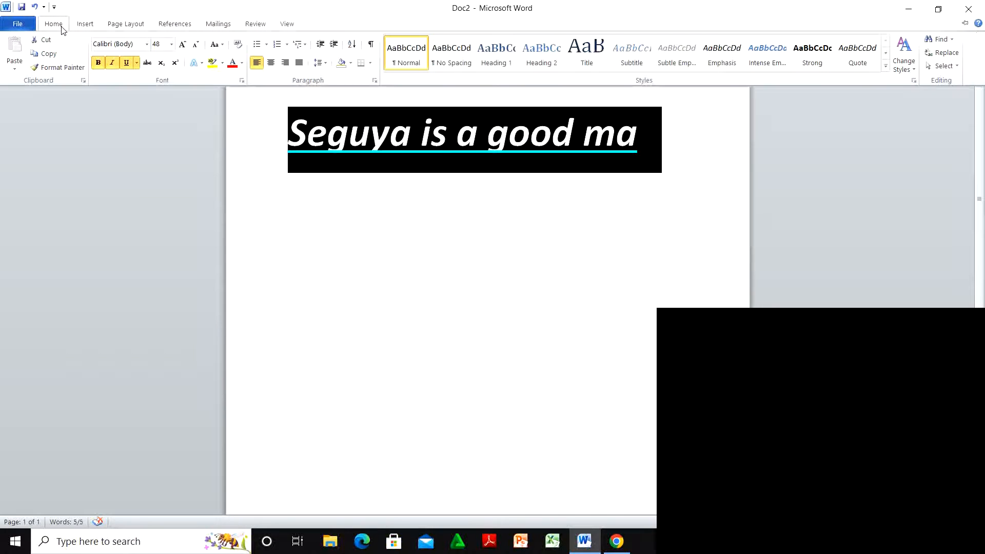
click(181, 45)
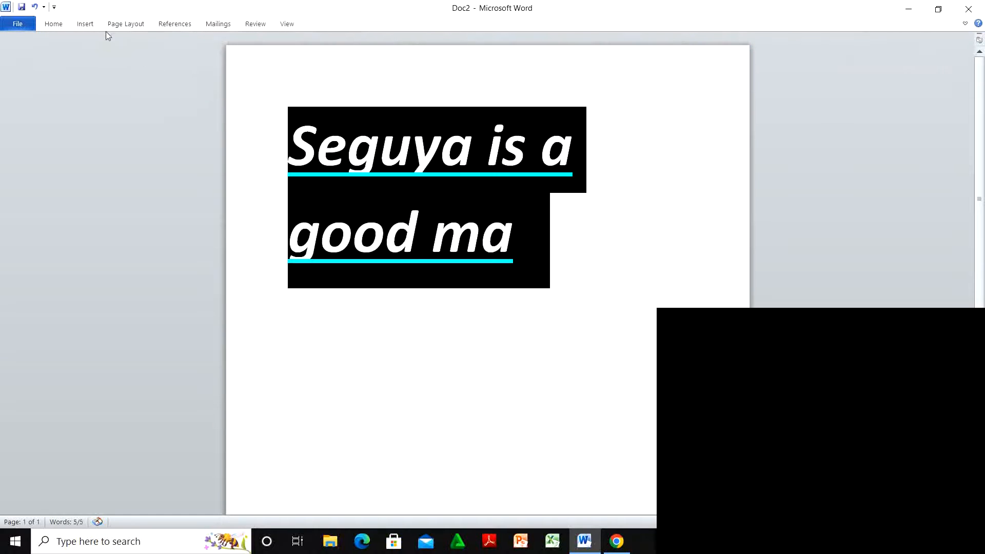
click(55, 25)
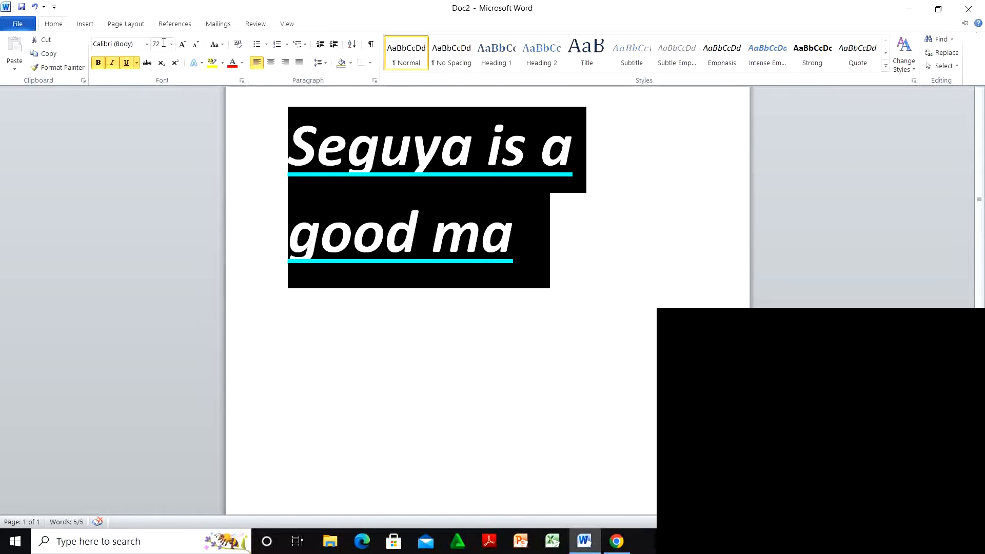
click(182, 46)
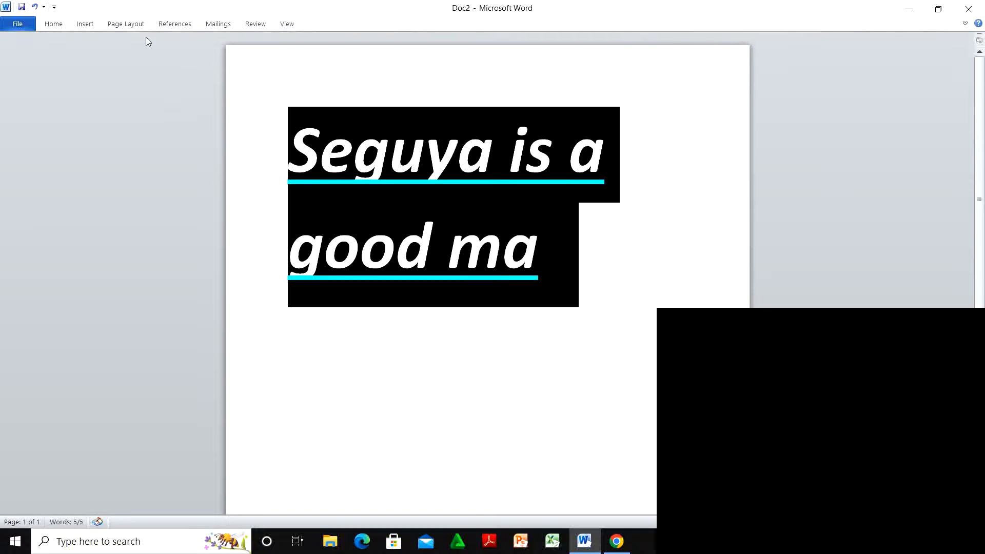
click(56, 24)
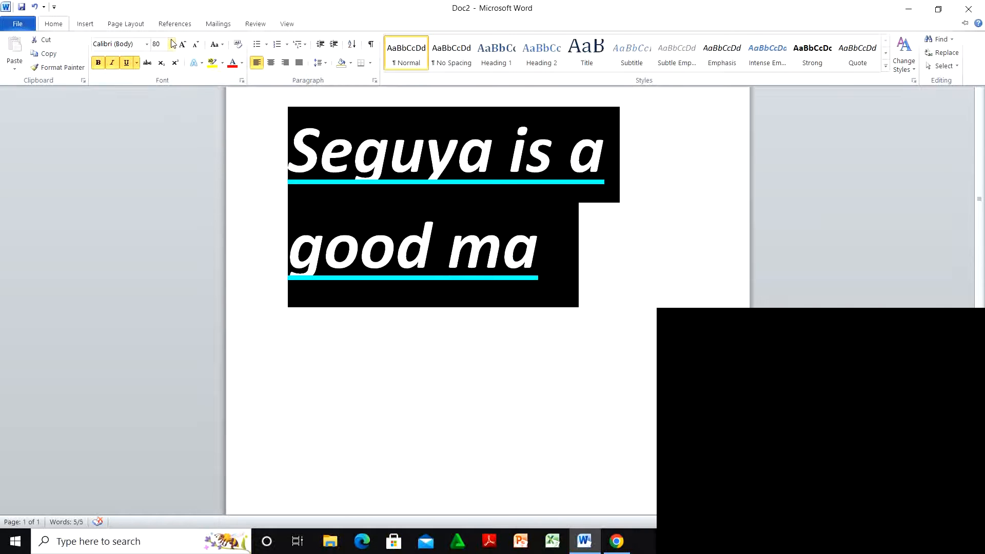
click(197, 46)
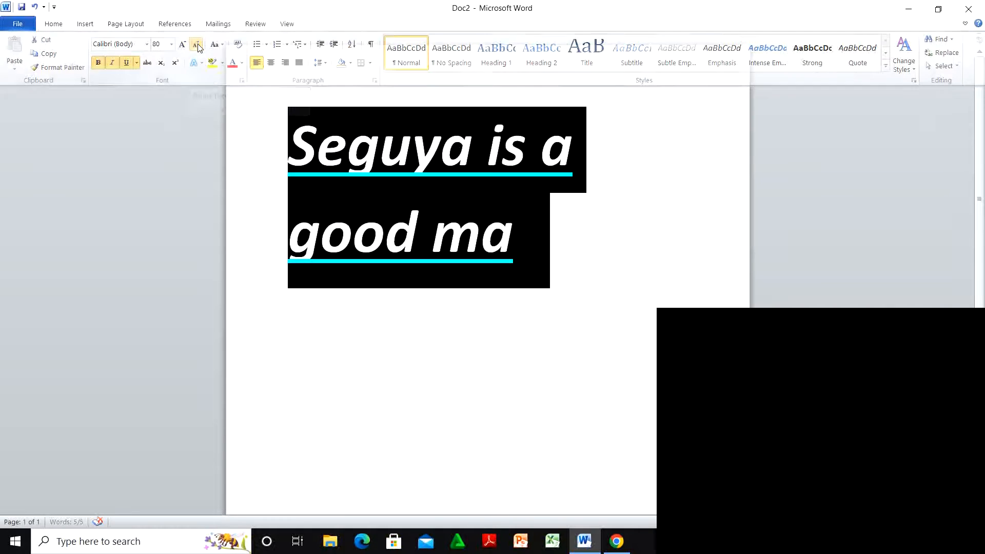
click(57, 24)
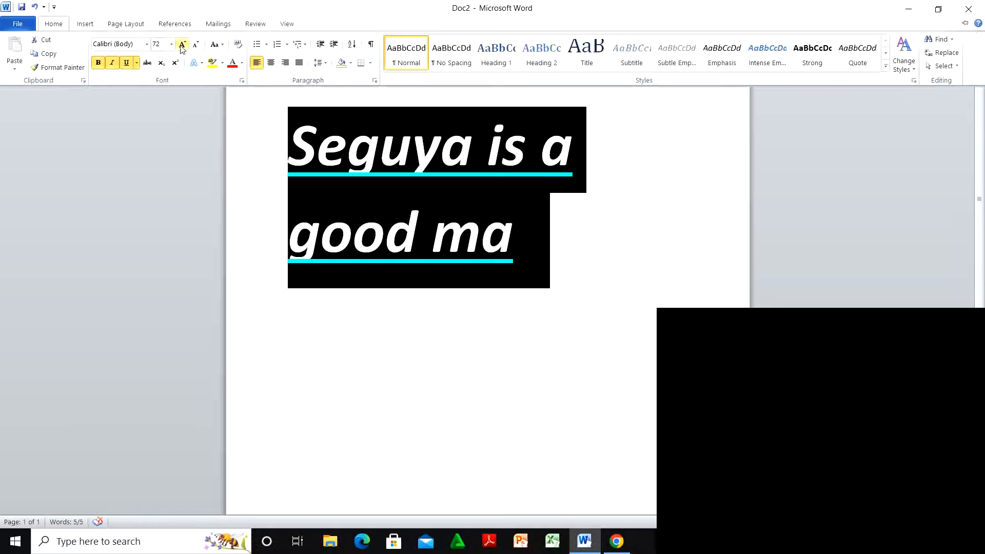
click(196, 46)
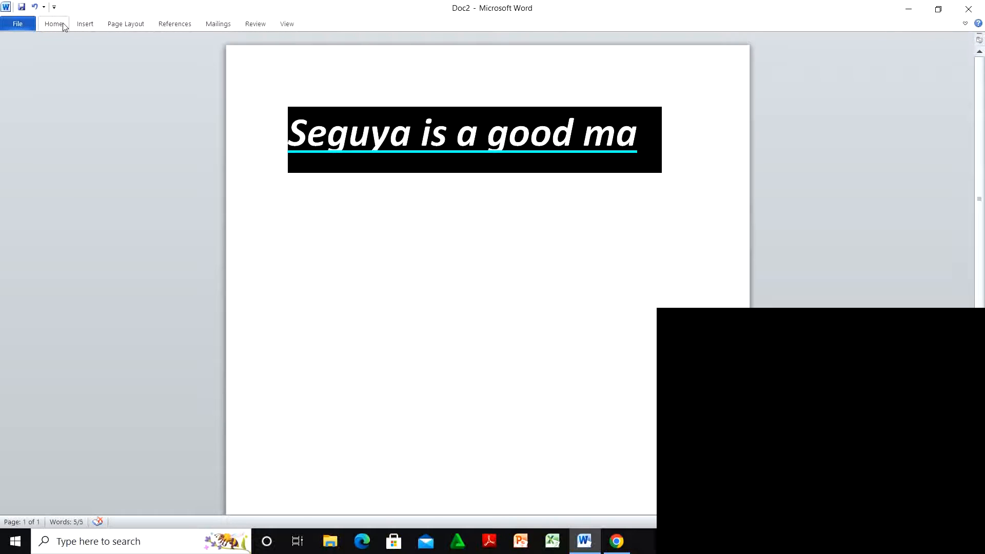
click(63, 24)
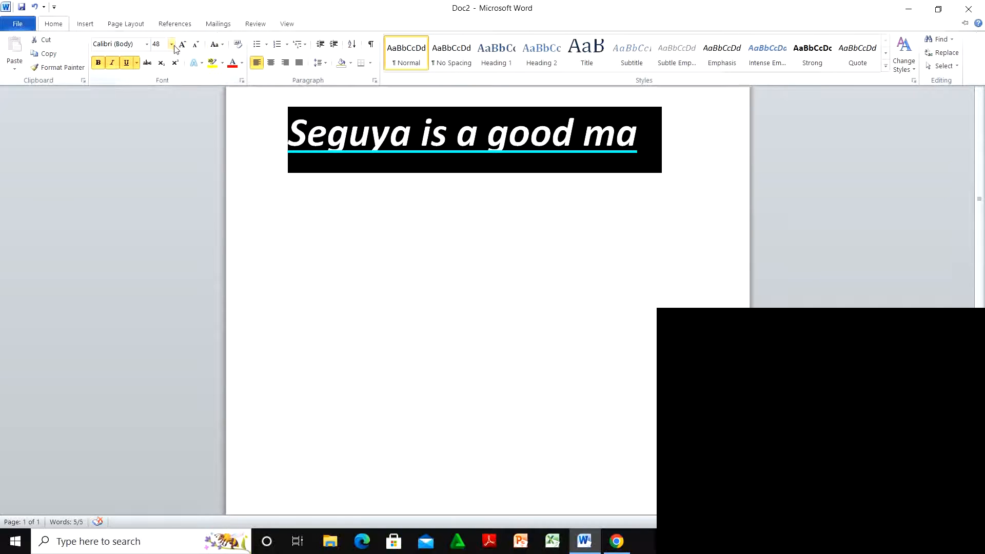
click(197, 46)
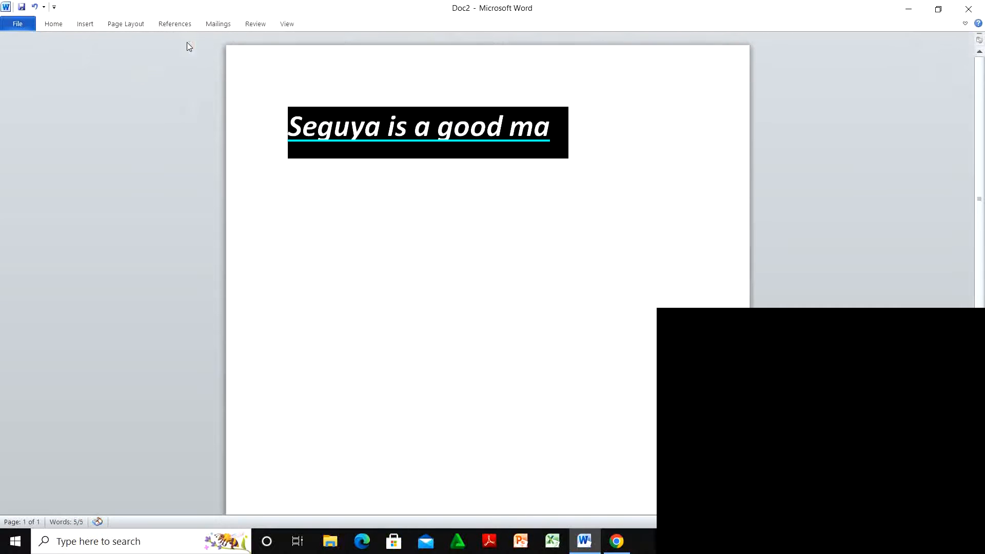
click(83, 25)
click(59, 25)
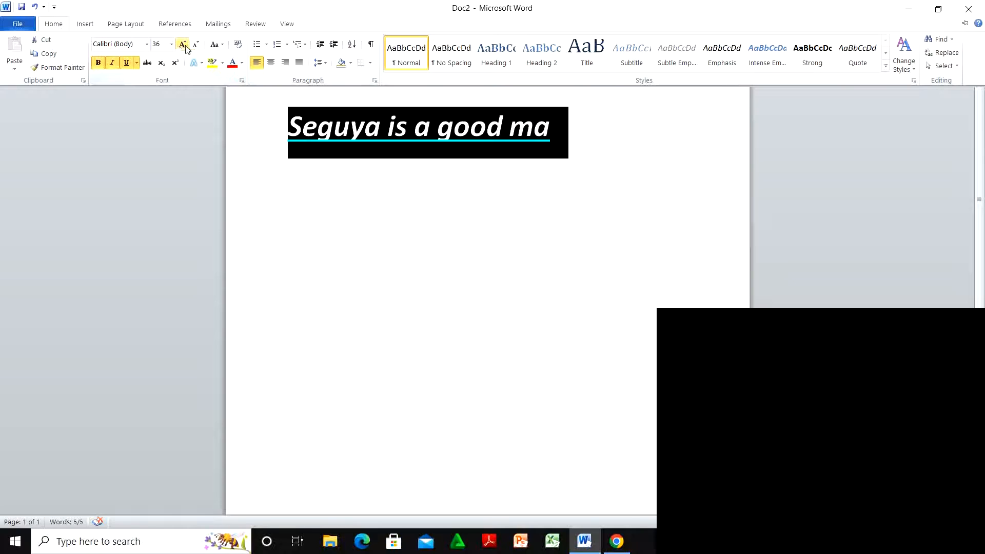
Step: Change the heading's case to UPPERCASE so it reads 'SEGUYA IS A GOOD MA'
click(223, 45)
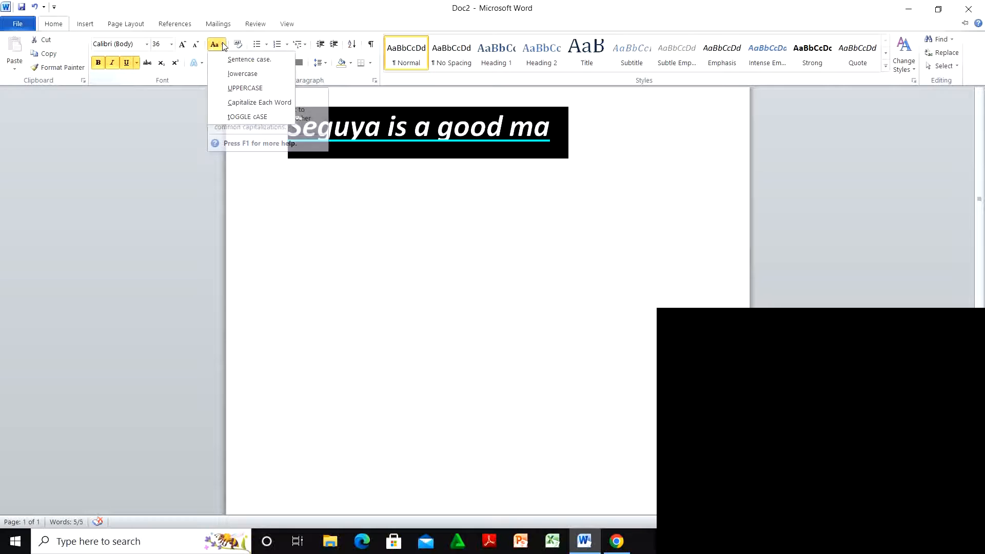
click(247, 88)
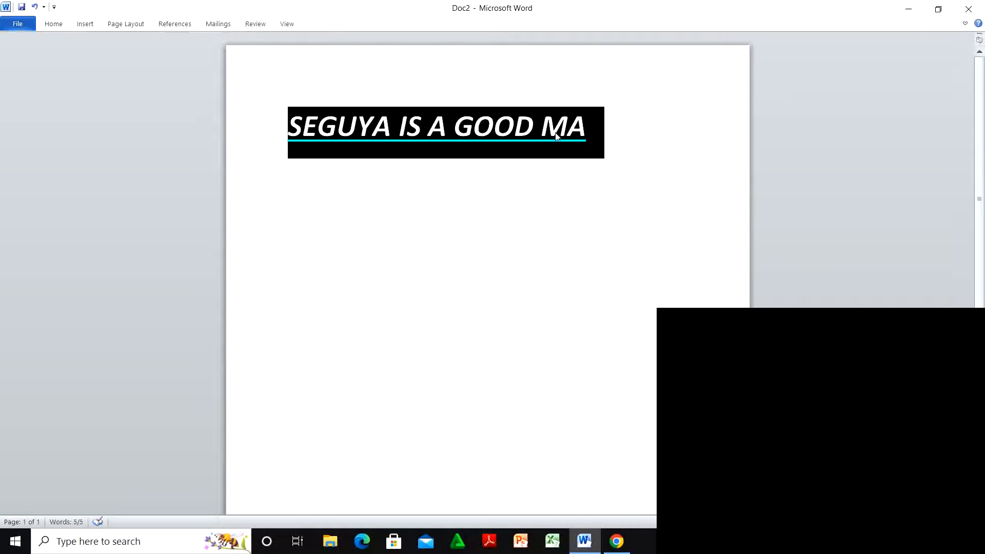
click(56, 26)
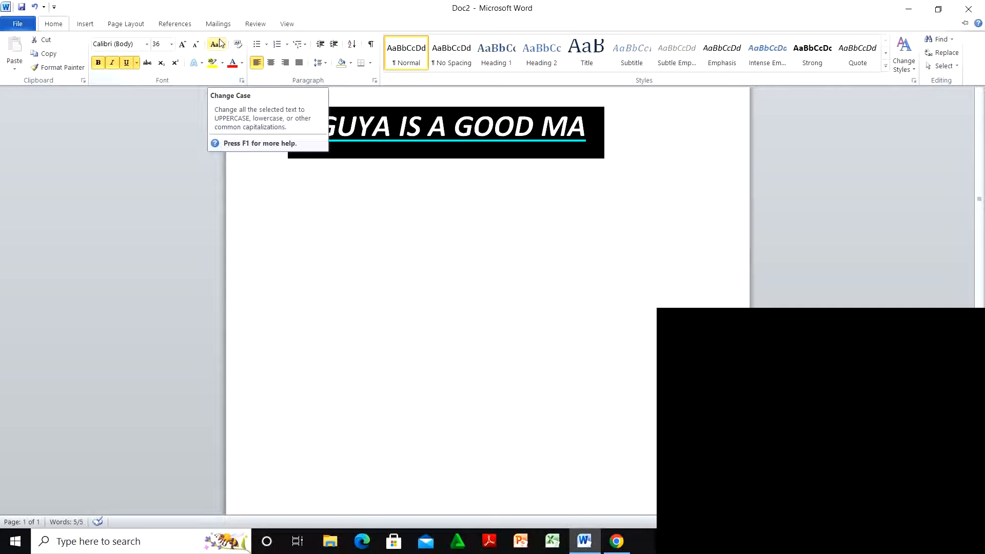
Step: Colour the heading text orange from the theme colour palette, then deselect it
click(242, 63)
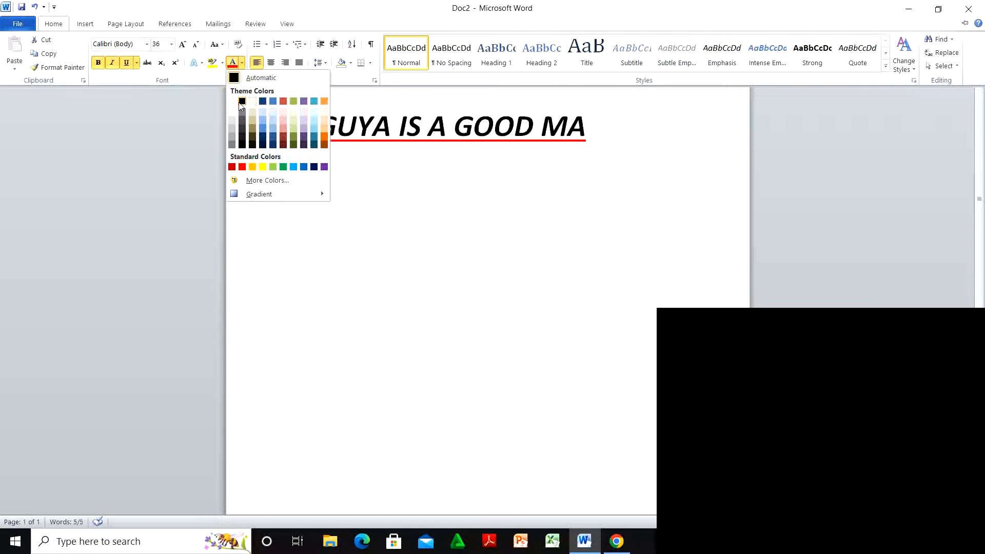
click(324, 101)
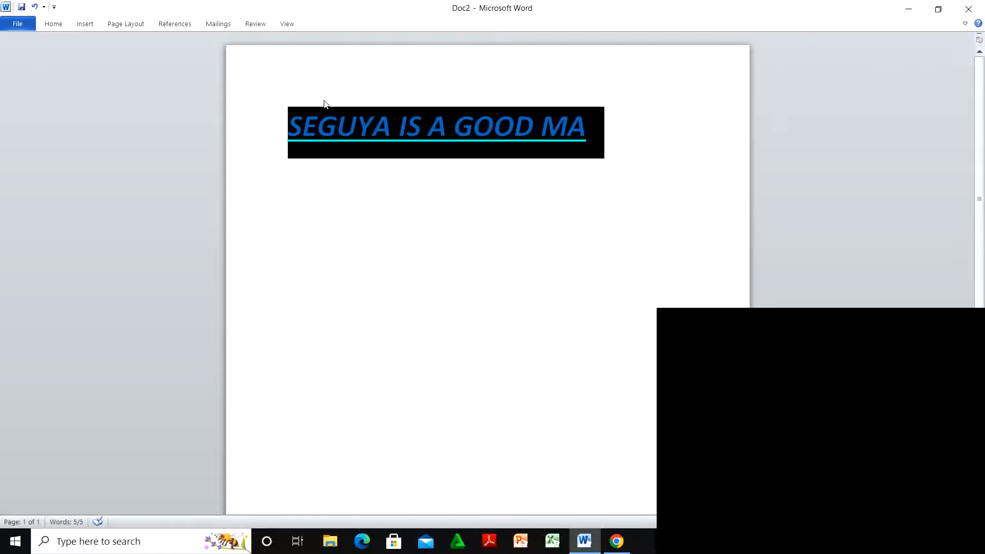
click(47, 27)
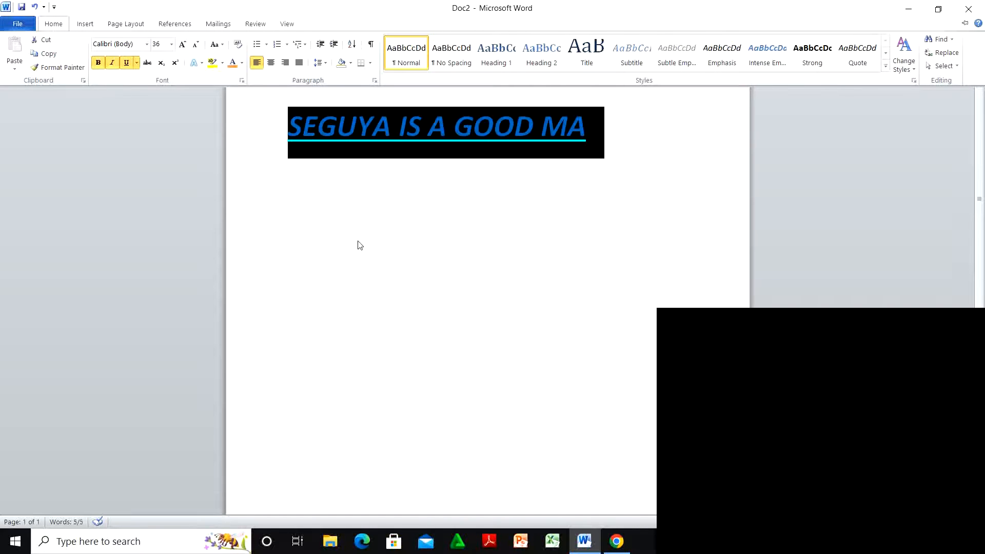
click(334, 244)
Step: Start a new line below the heading containing a single digit 2
double_click(334, 244)
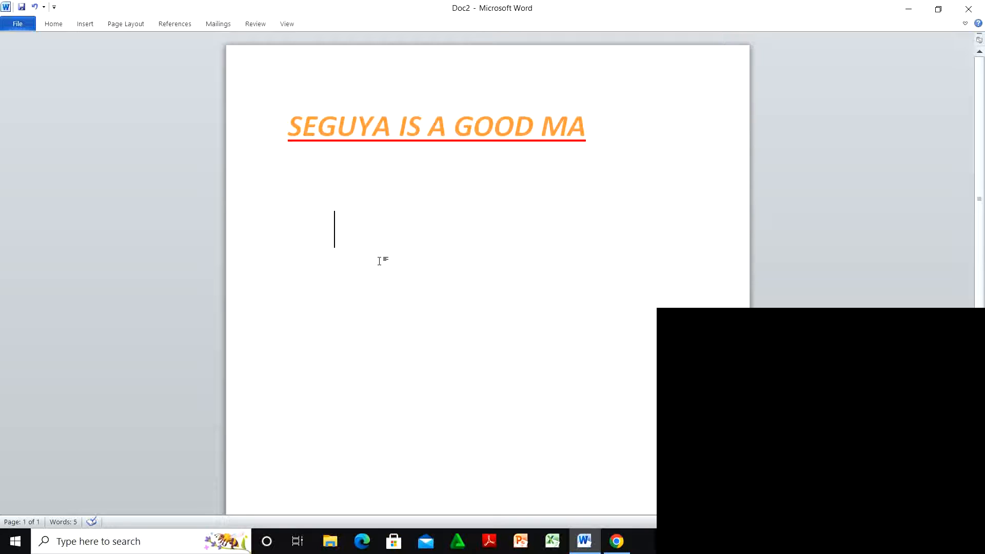
text(22)
key(BackSpace)
text(2)
key(BackSpace)
Step: Add a superscript 2 after the large 2, deleting the stray superscript plus sign
click(53, 21)
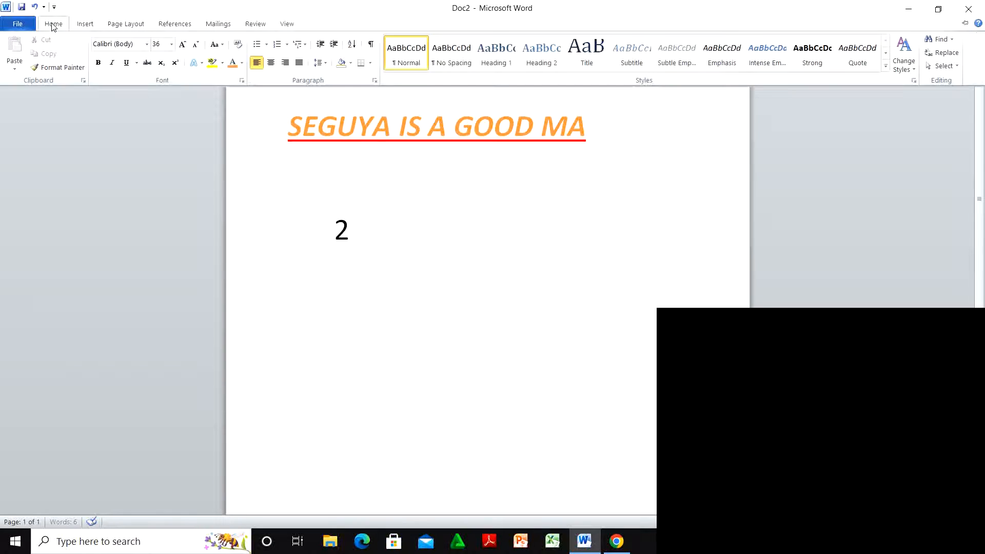
click(175, 65)
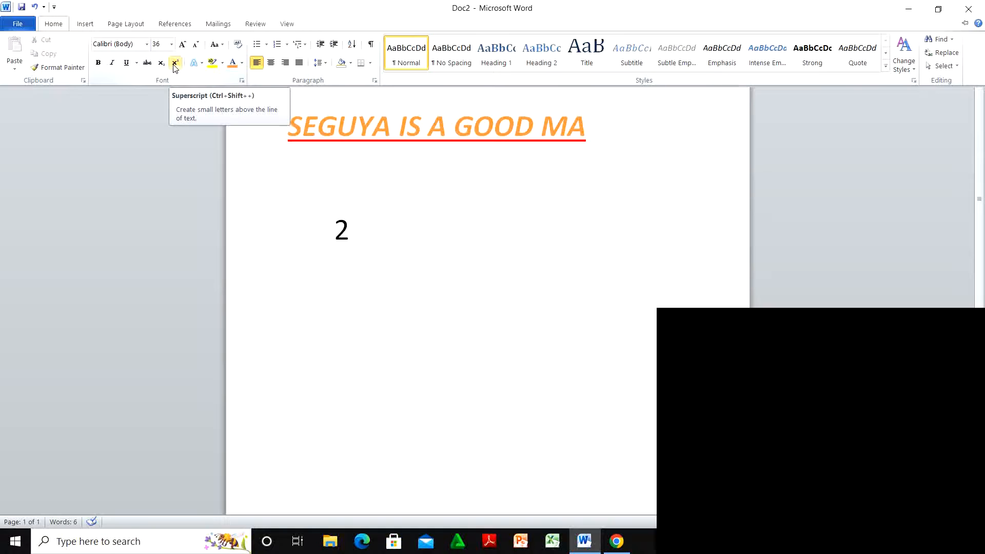
key(ctrl+F1)
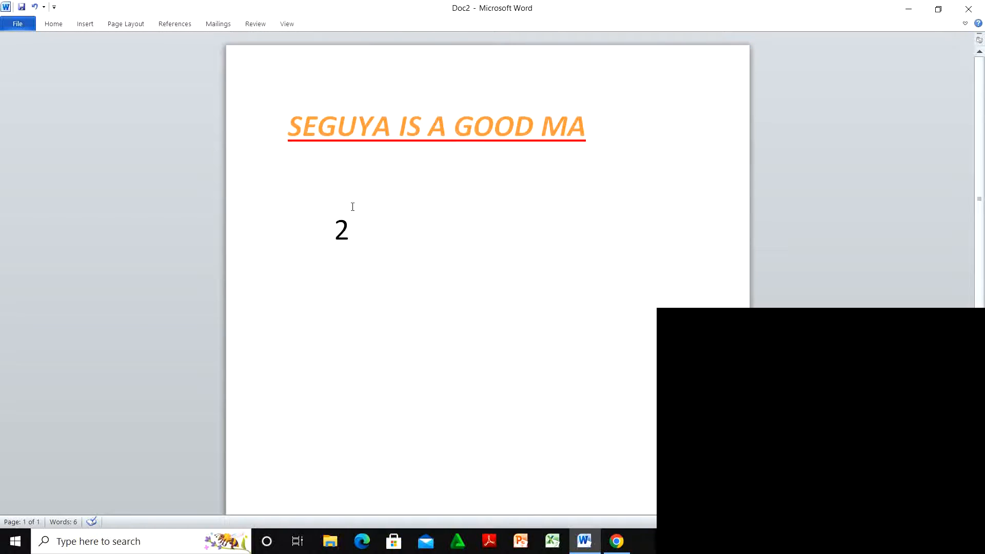
text(2)
text(+)
key(BackSpace)
click(53, 26)
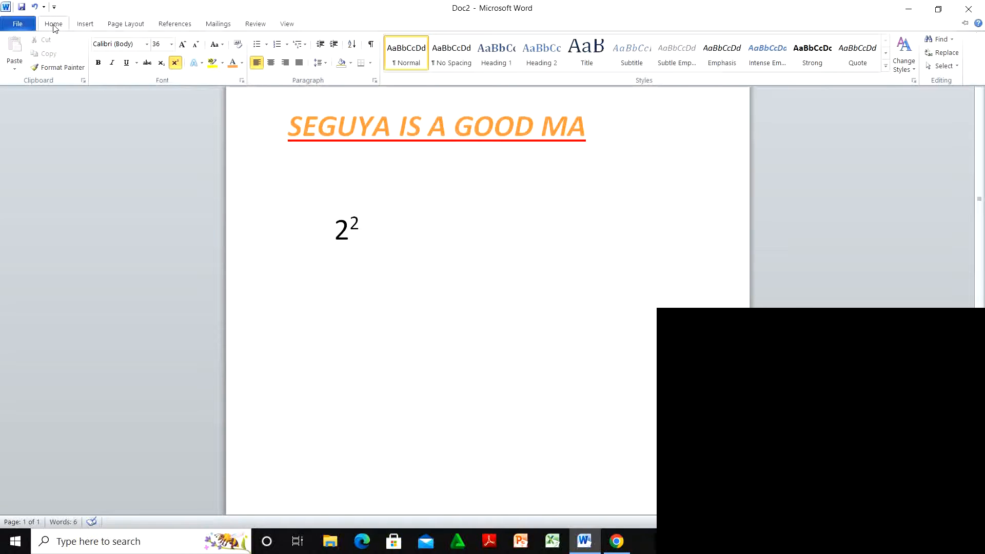
click(175, 63)
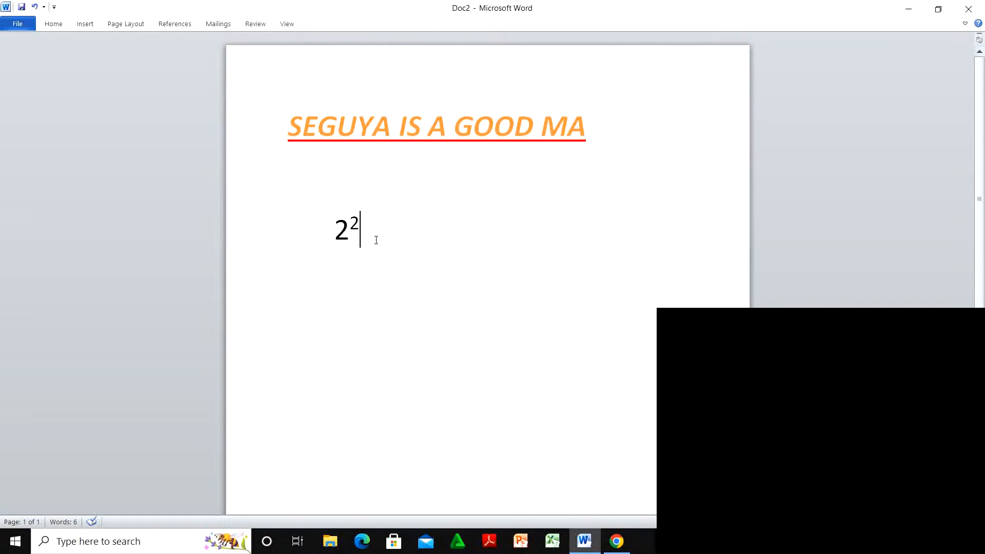
Step: Type +3 and give the 3 a superscript exponent 2
text(+32)
key(BackSpace)
click(51, 24)
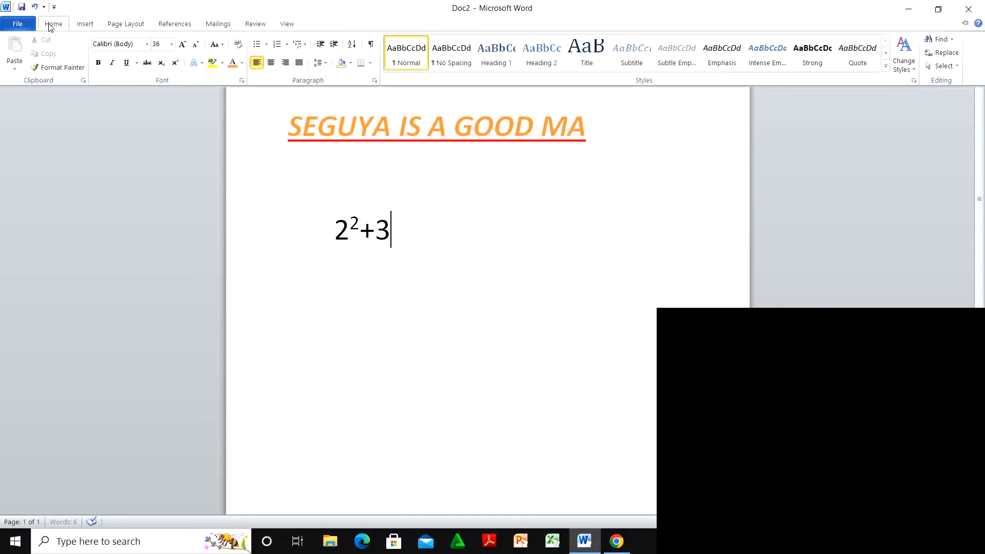
click(175, 64)
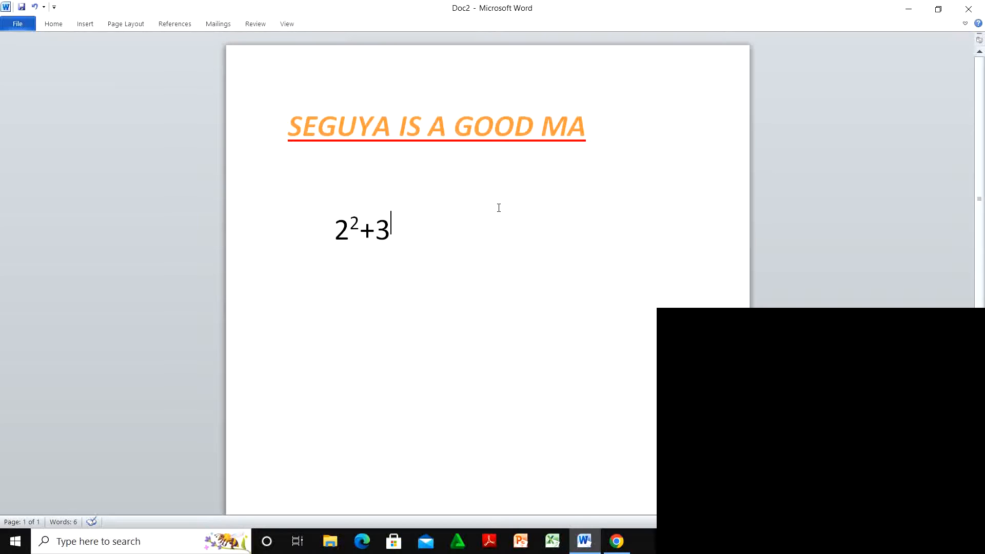
text(2)
Step: Return to normal-height text, add the equals sign, and start a new line
click(57, 25)
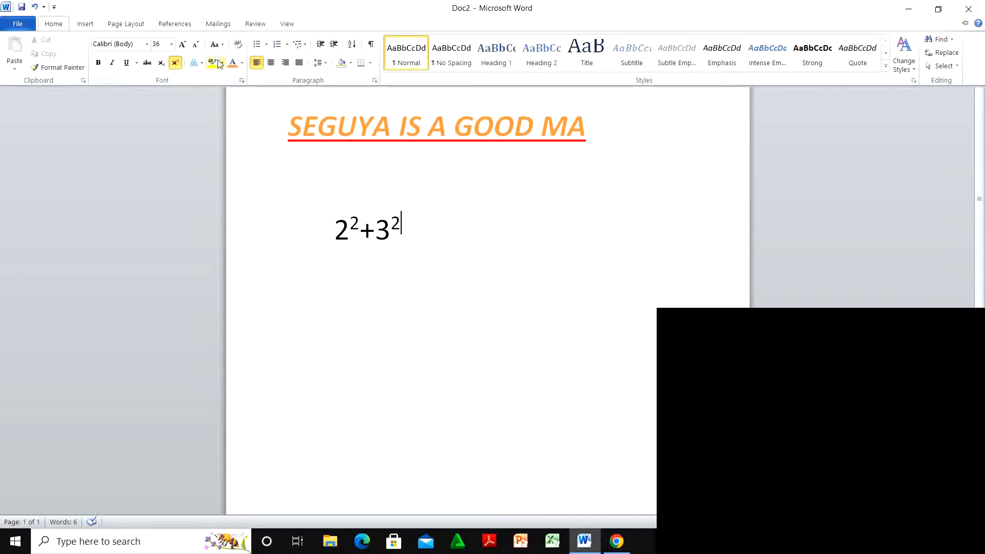
click(175, 64)
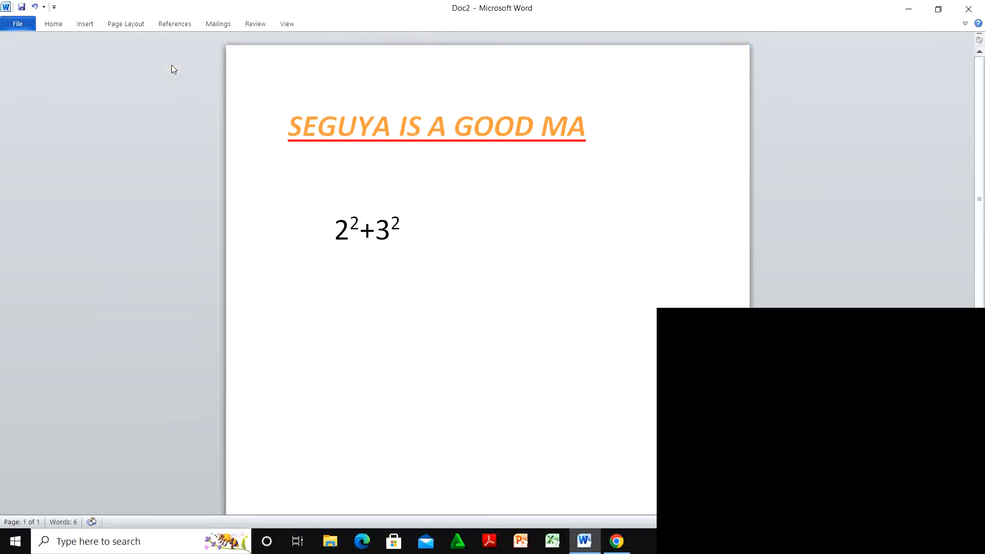
text(=)
key(Return)
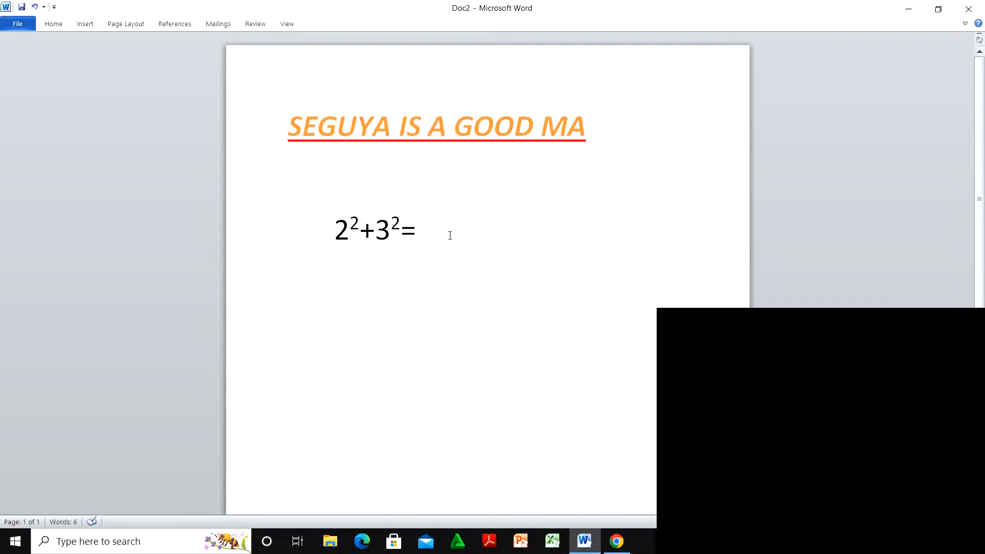